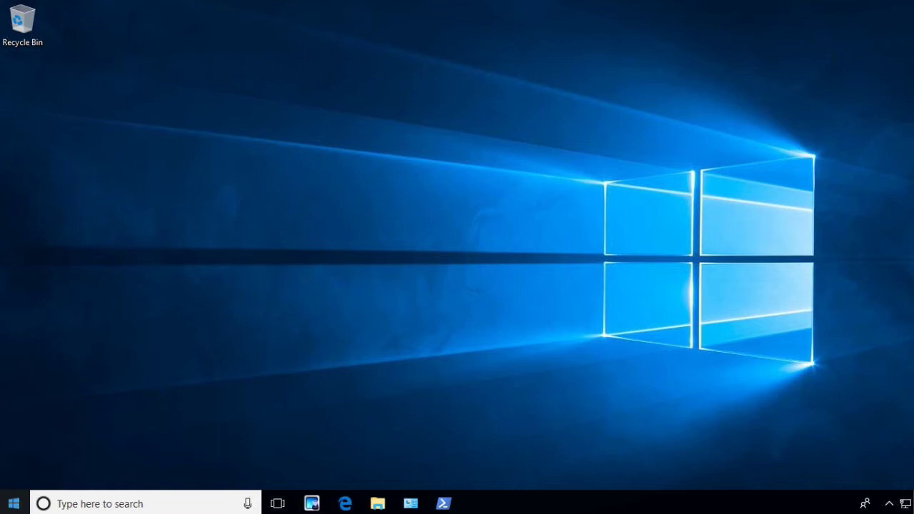
- Search for MMC in Windows search and launch it, opening an empty Console1
click(141, 500)
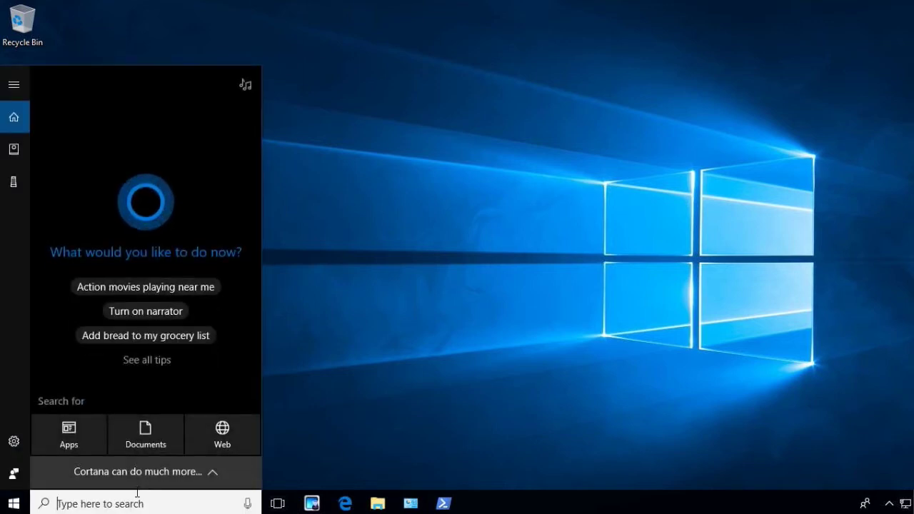
text(MMC)
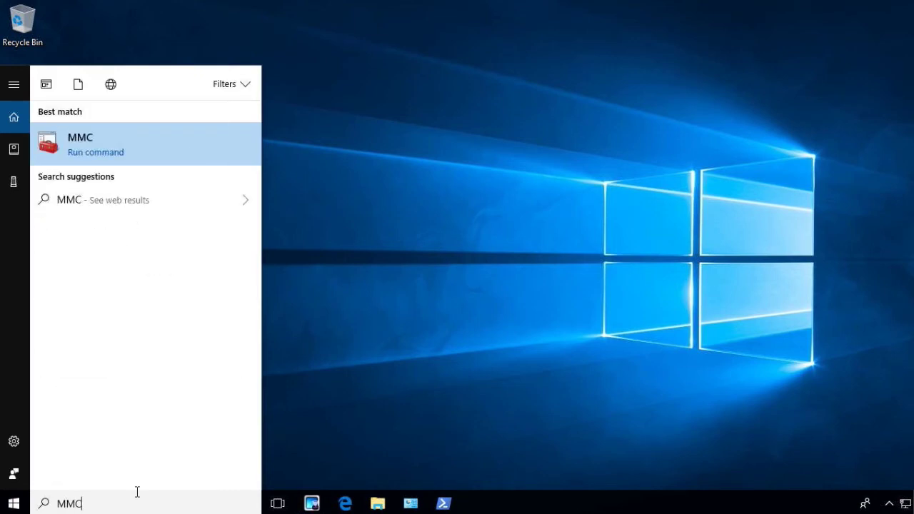
key(Return)
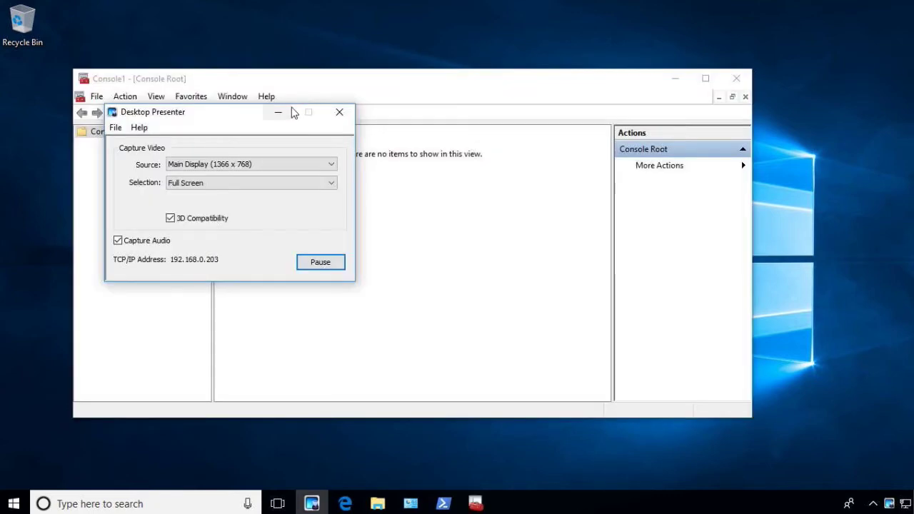
click(289, 112)
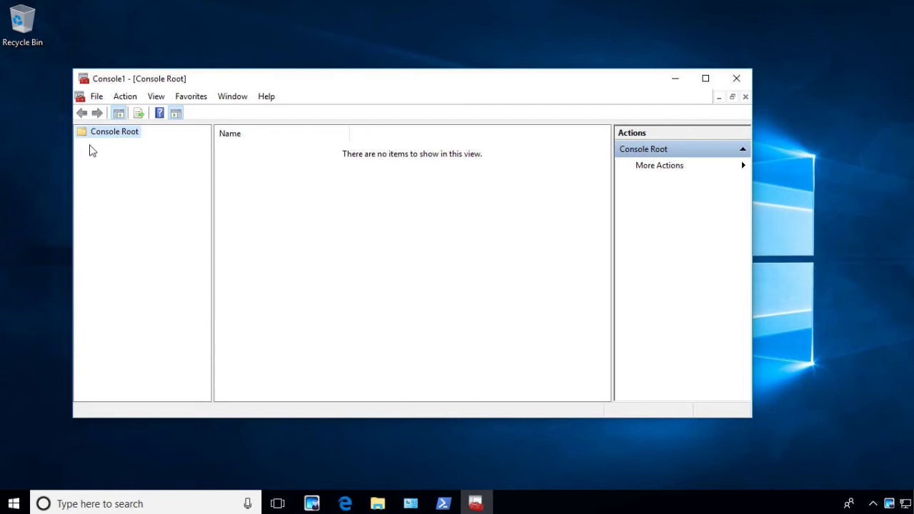
- Add the Group Policy Object snap-in targeting the local computer to Console1
click(93, 102)
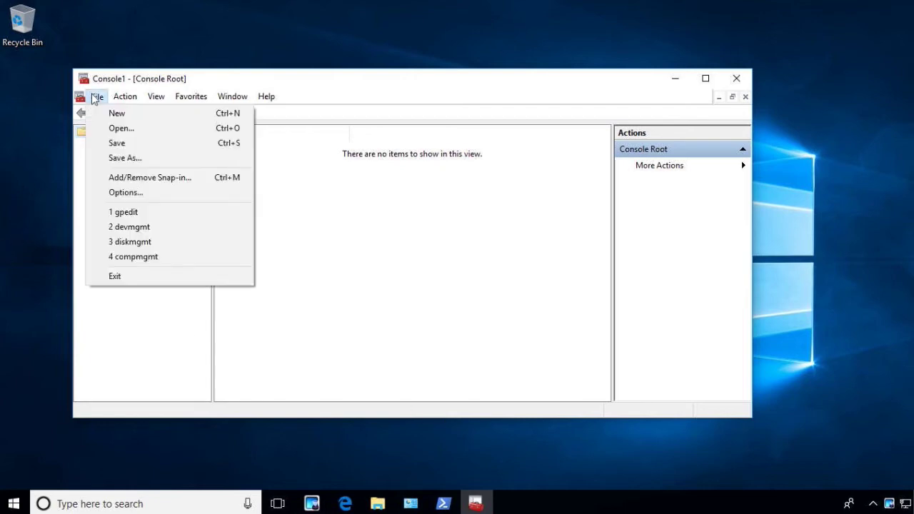
click(135, 184)
click(270, 275)
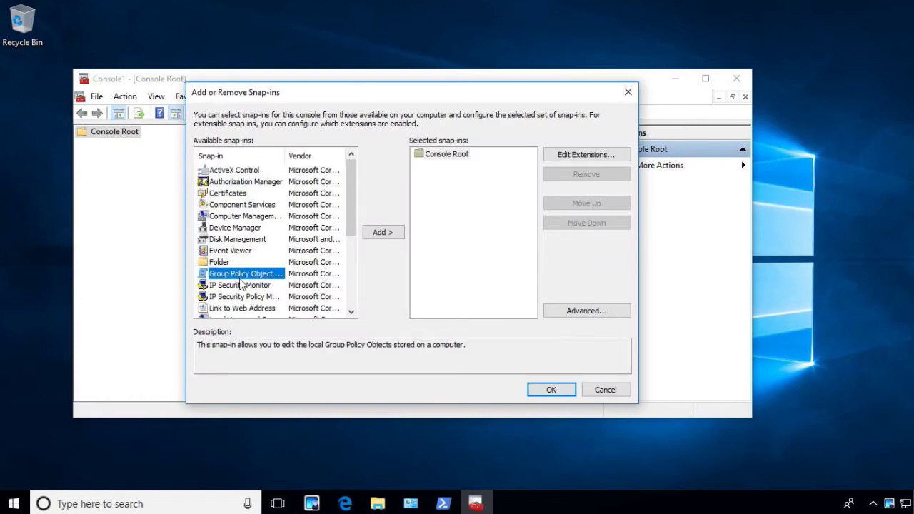
click(401, 236)
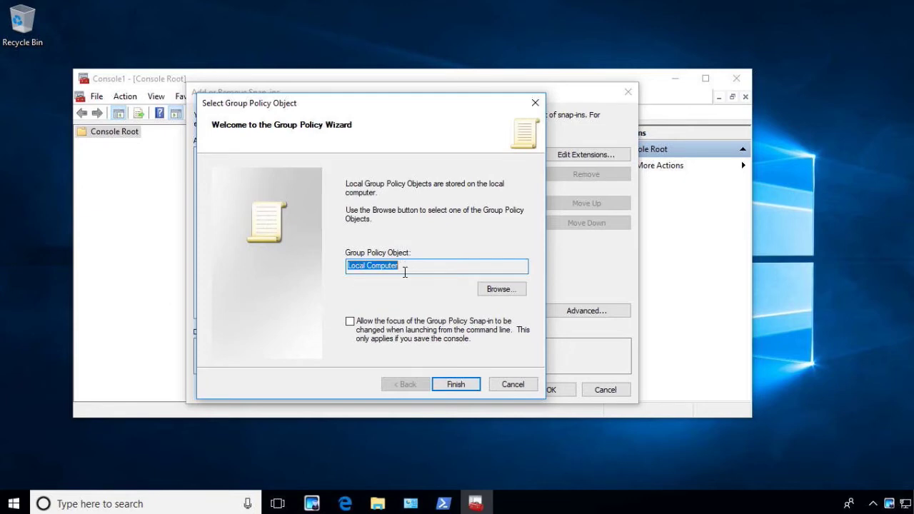
click(471, 384)
click(531, 386)
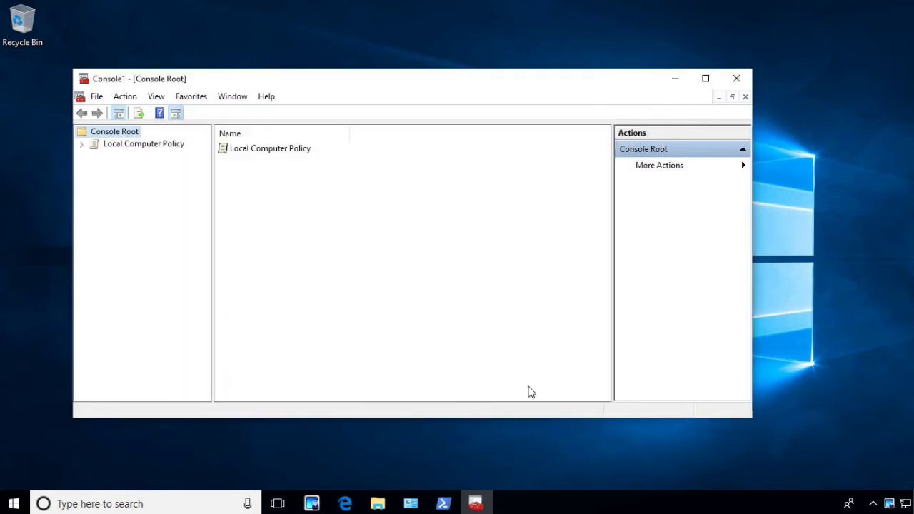
- Expand Local Computer Policy, then its Computer Configuration and User Configuration nodes
click(85, 145)
click(94, 156)
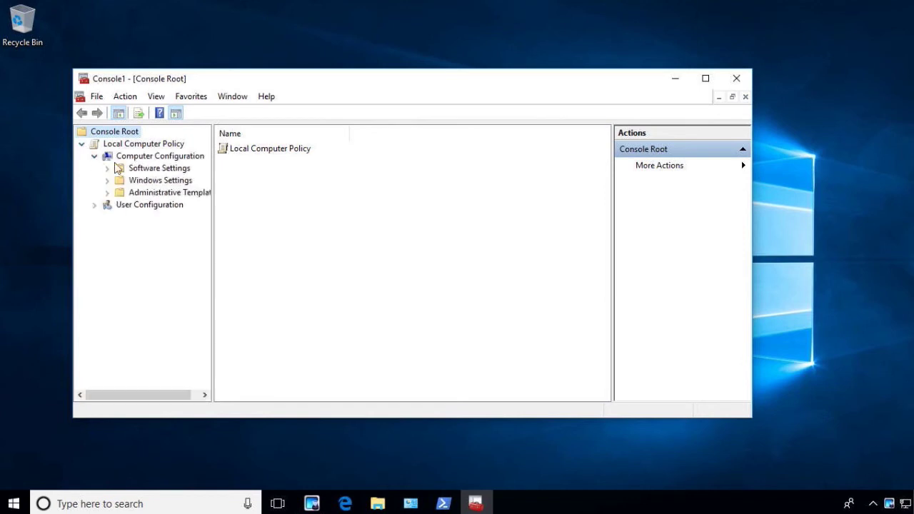
click(94, 206)
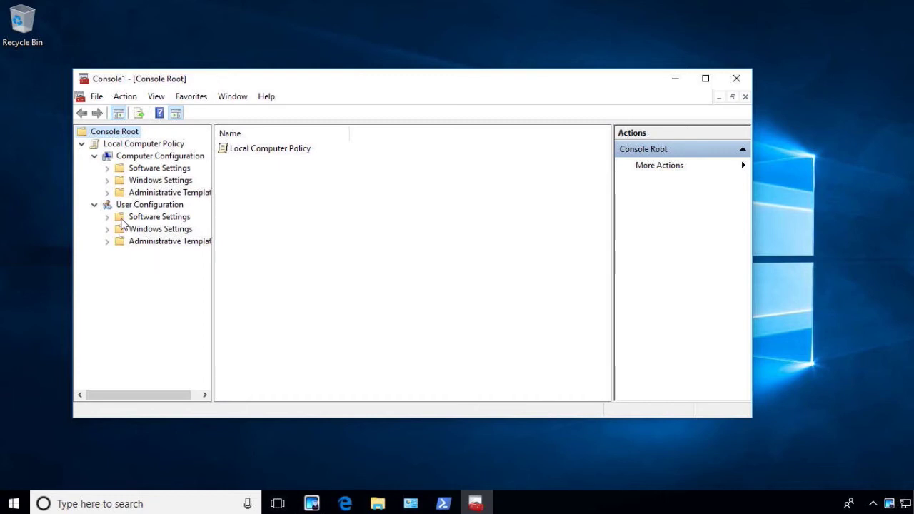
- Close the console without saving, then launch GPEdit.msc from Windows search
click(736, 78)
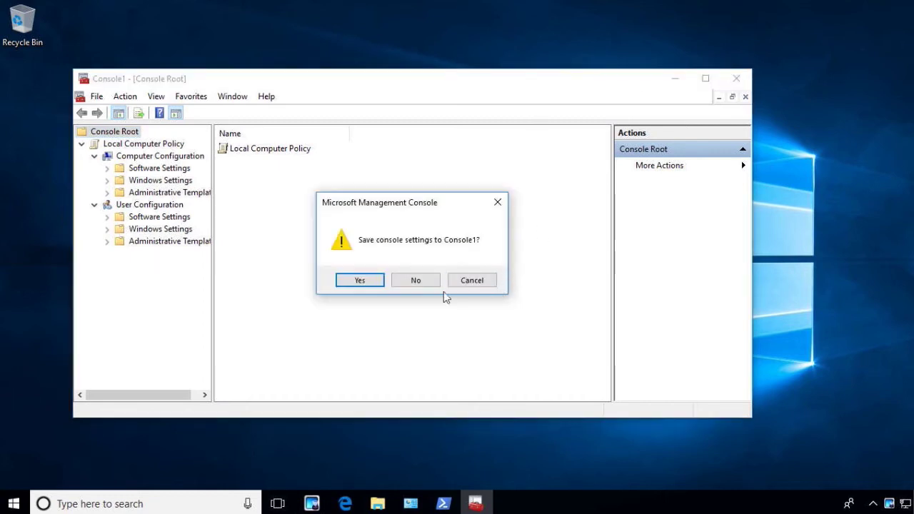
click(416, 281)
click(203, 503)
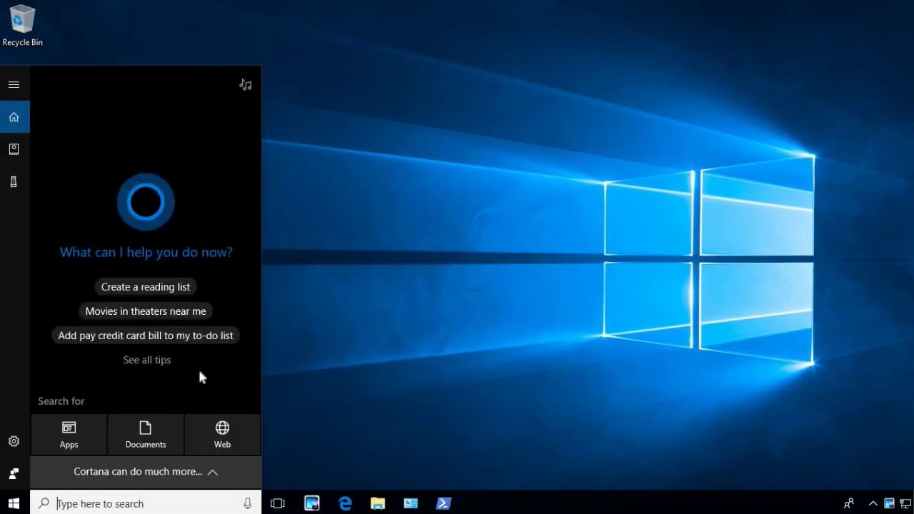
text(GPE)
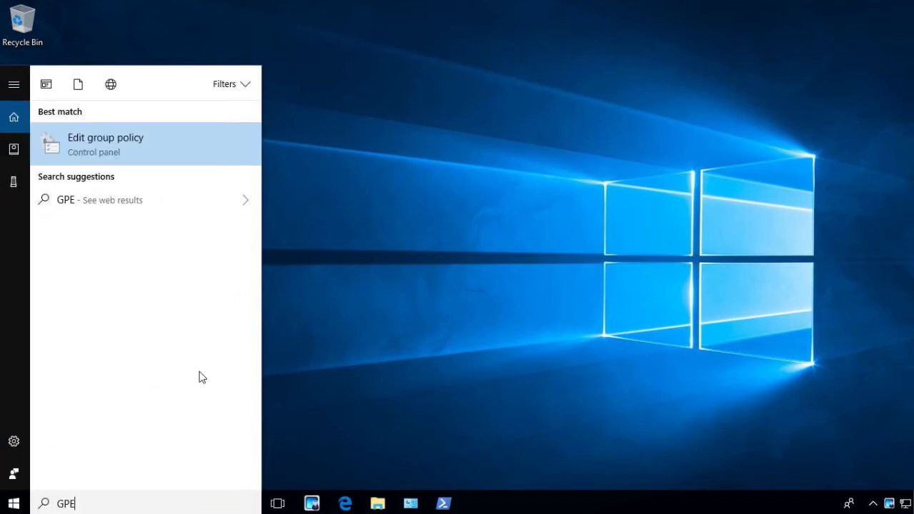
text(dit.)
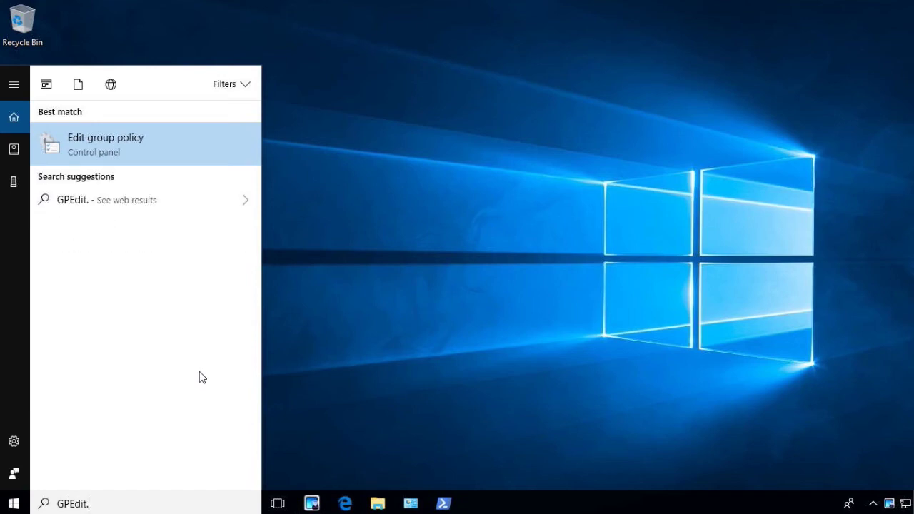
text(msc)
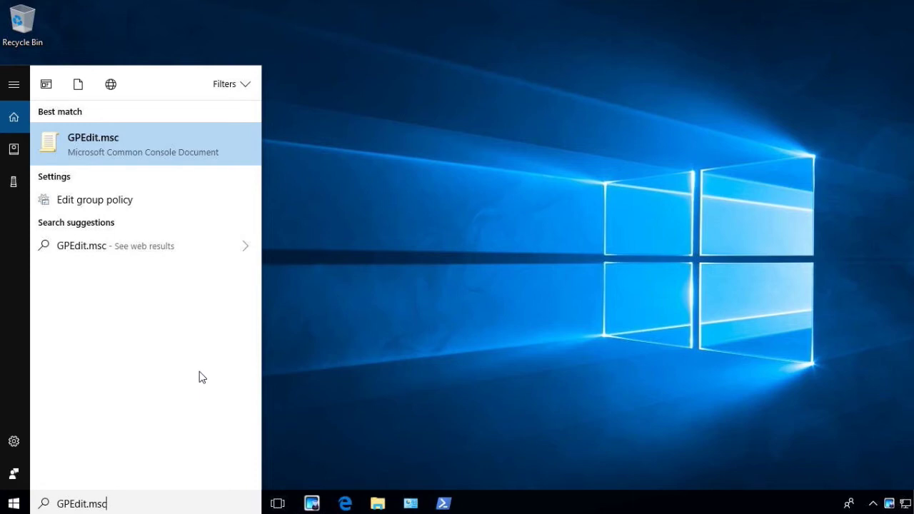
key(Return)
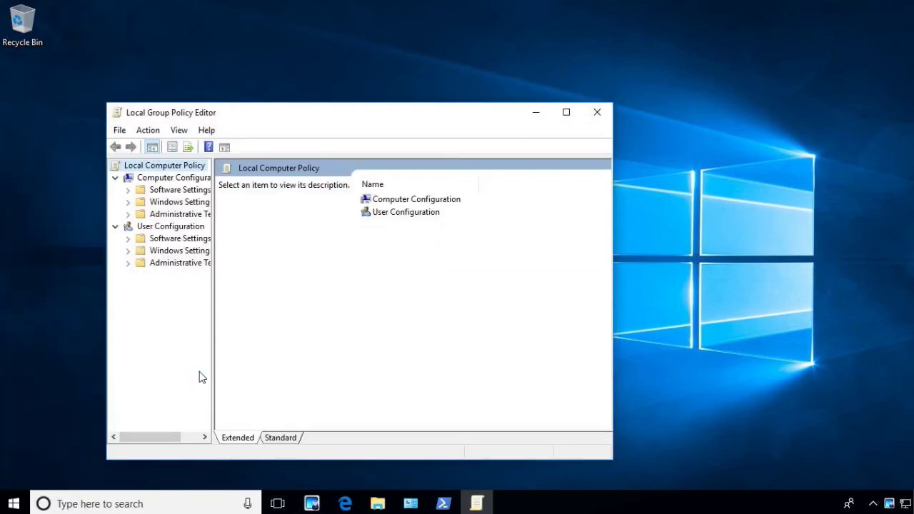
- Maximize the editor and navigate to Computer Configuration > Administrative Templates > Windows Components > Store
click(566, 112)
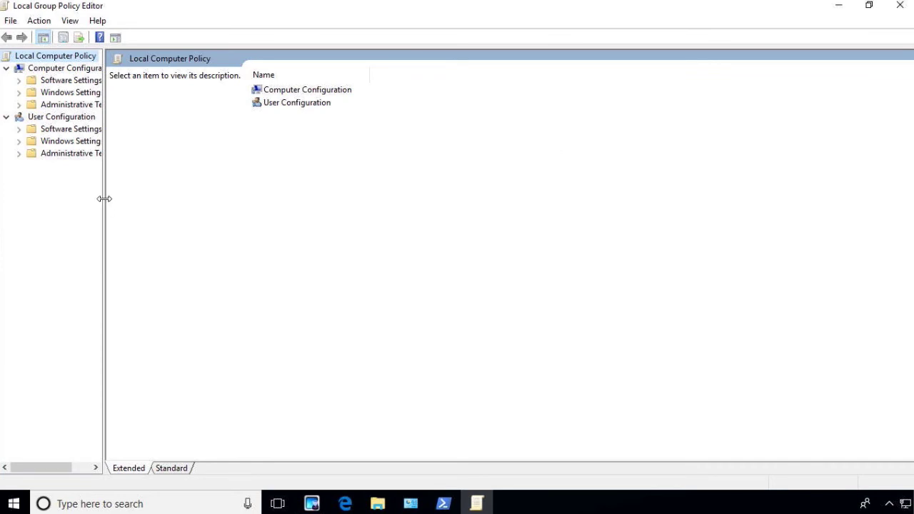
drag(104, 198, 180, 202)
click(59, 105)
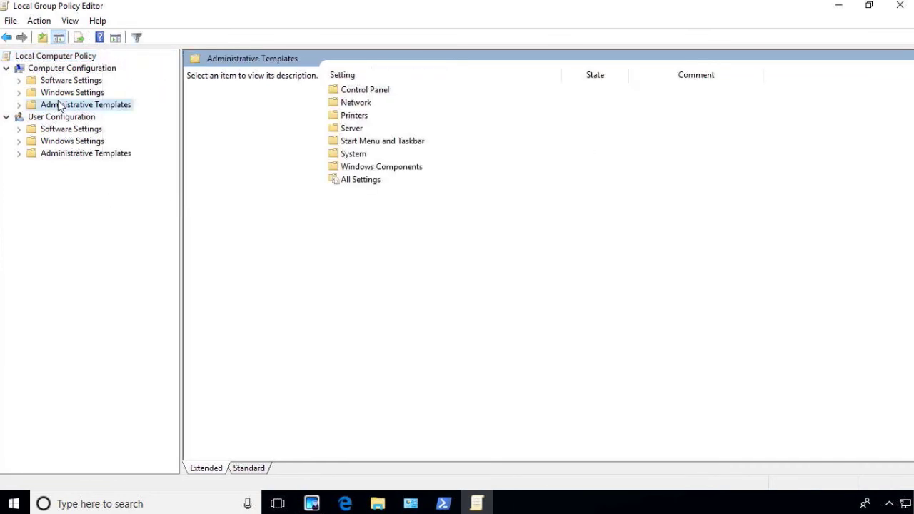
click(20, 105)
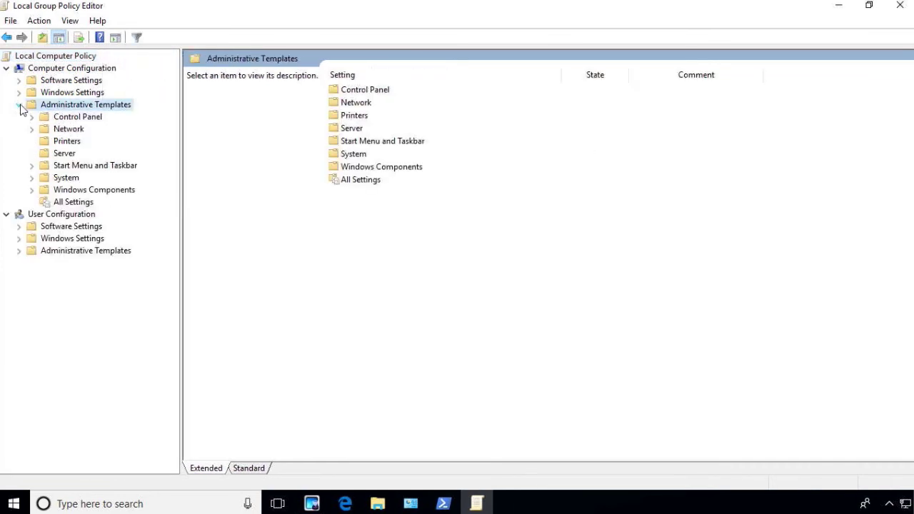
click(91, 191)
scroll(420, 262, down, 4)
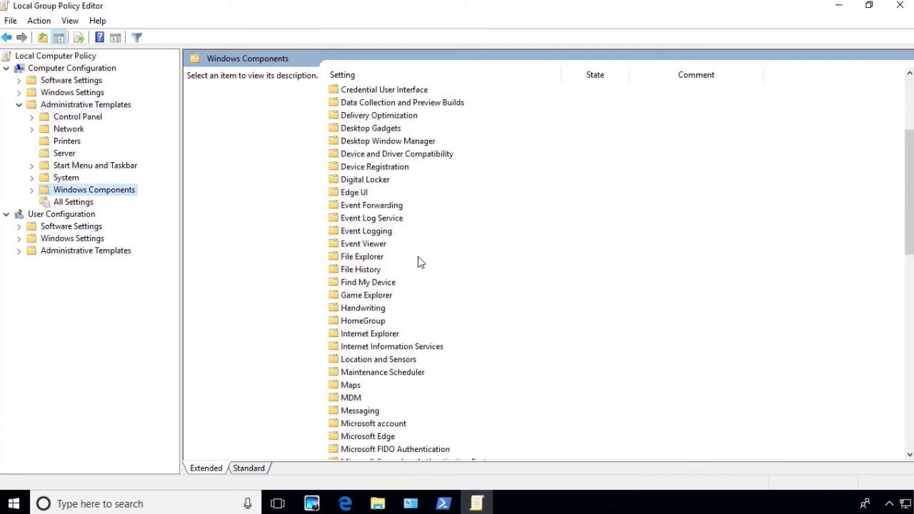
scroll(419, 262, down, 3)
scroll(420, 264, down, 4)
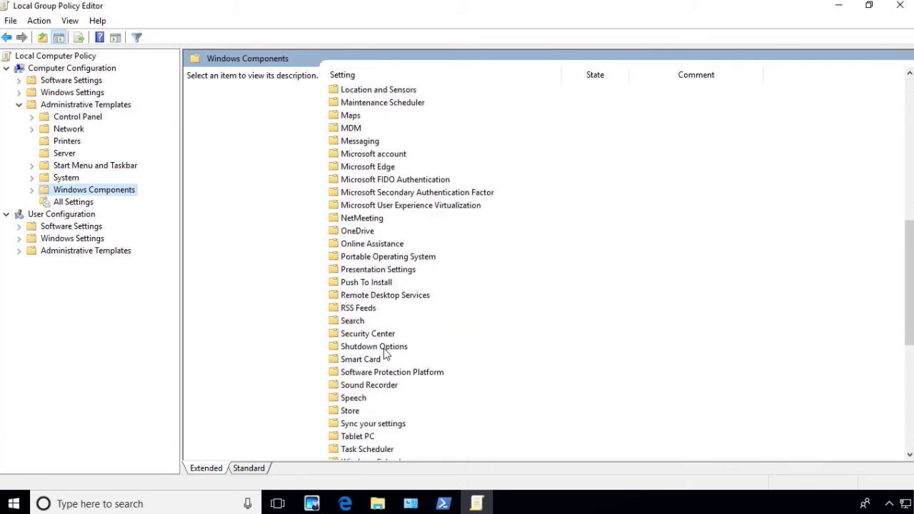
click(349, 411)
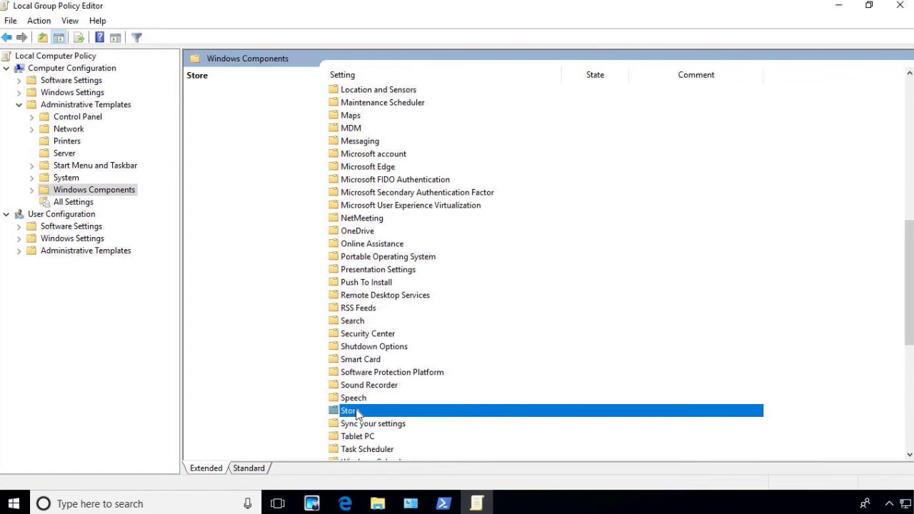
double_click(350, 411)
- Set the computer 'Turn off the Store application' policy to Enabled
click(378, 145)
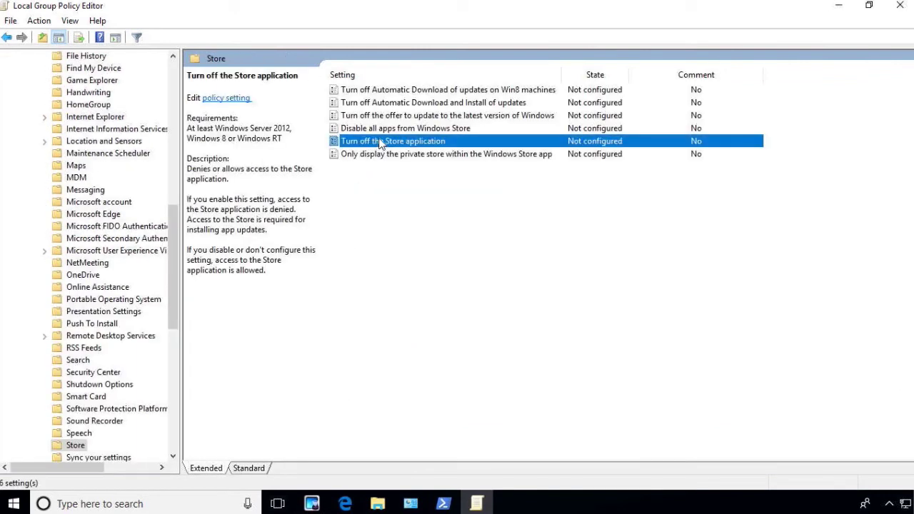
double_click(380, 140)
click(53, 105)
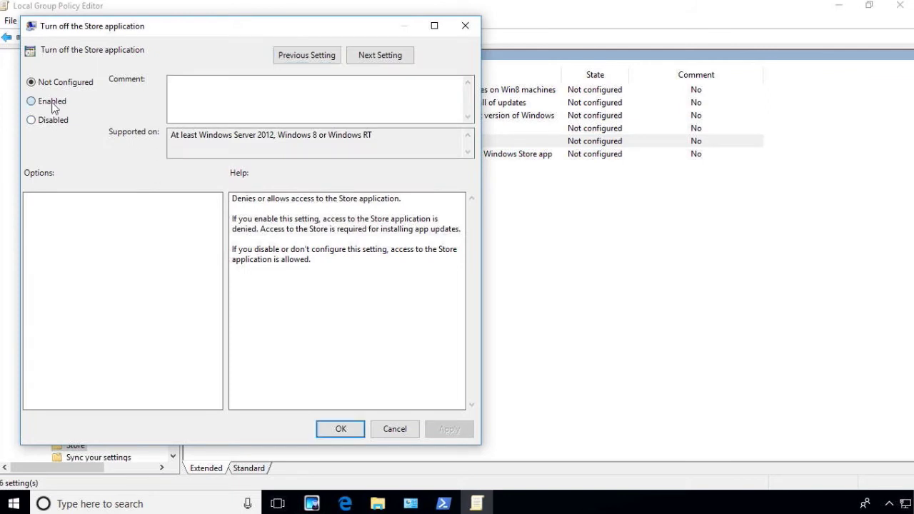
click(334, 430)
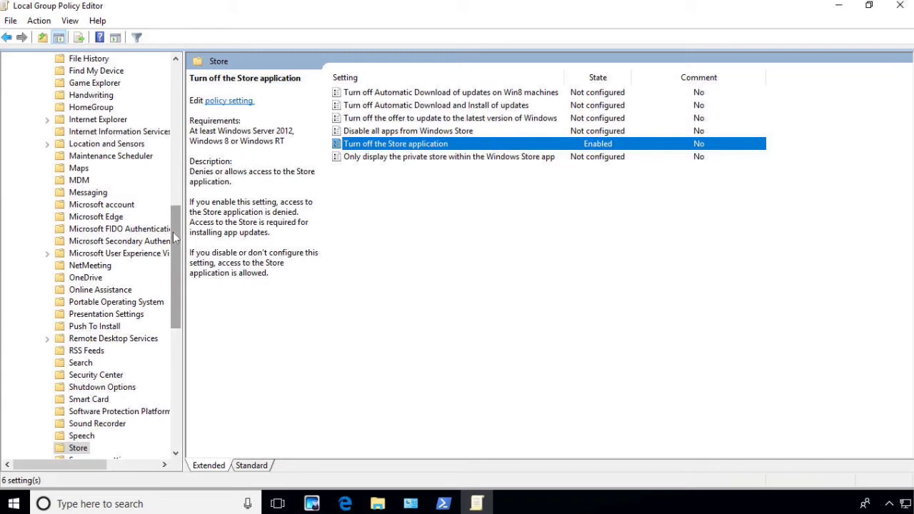
- Navigate to User Configuration > Administrative Templates > Windows Components > Store
drag(172, 232, 184, 403)
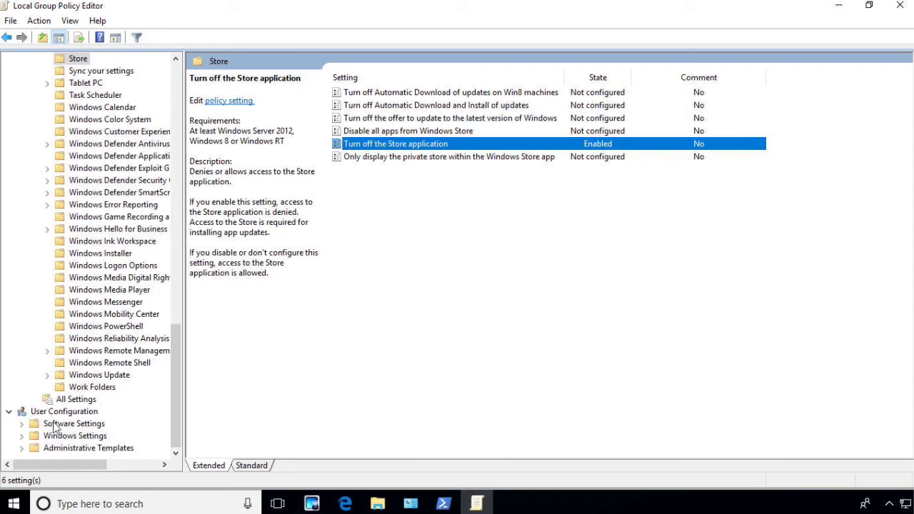
click(58, 448)
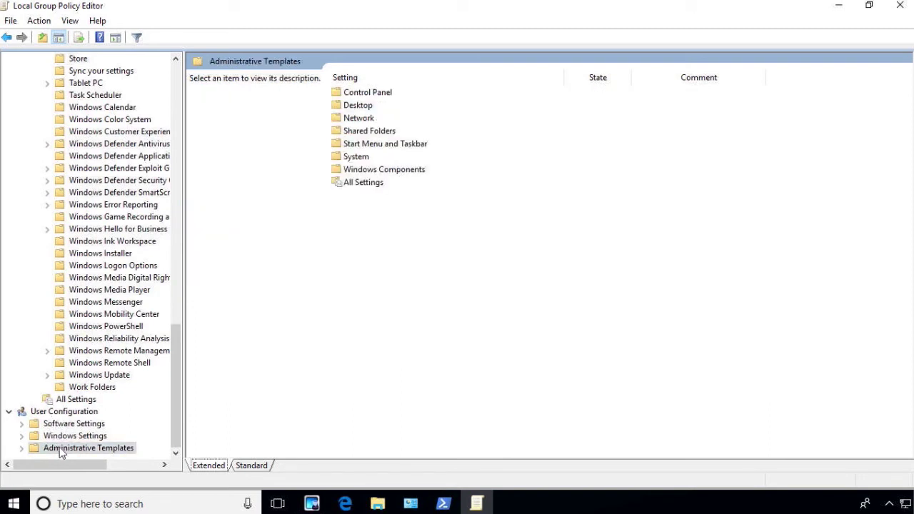
double_click(378, 172)
scroll(385, 335, down, 3)
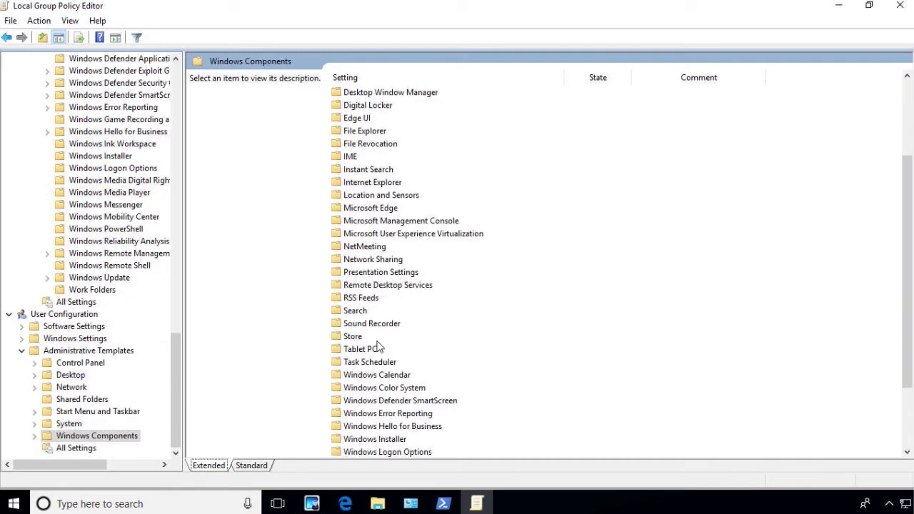
click(368, 337)
double_click(368, 339)
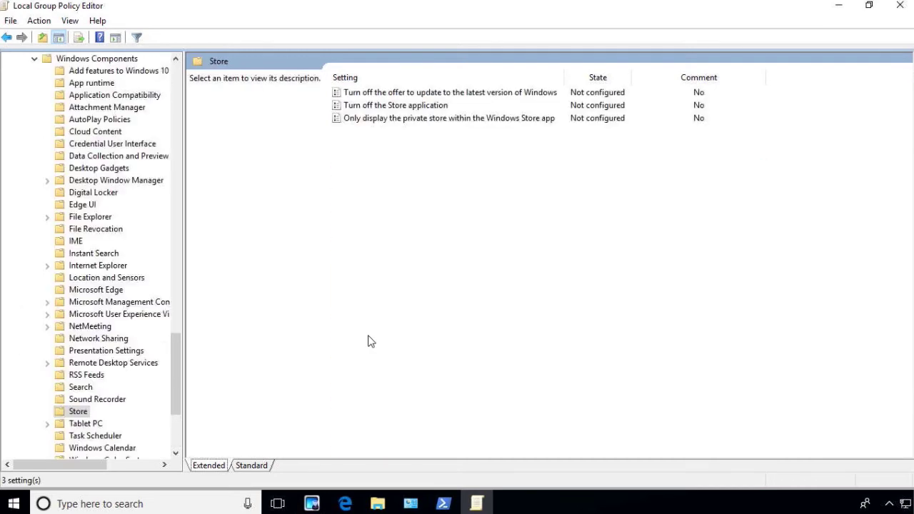
- Set the user 'Turn off the Store application' policy to Enabled
click(408, 107)
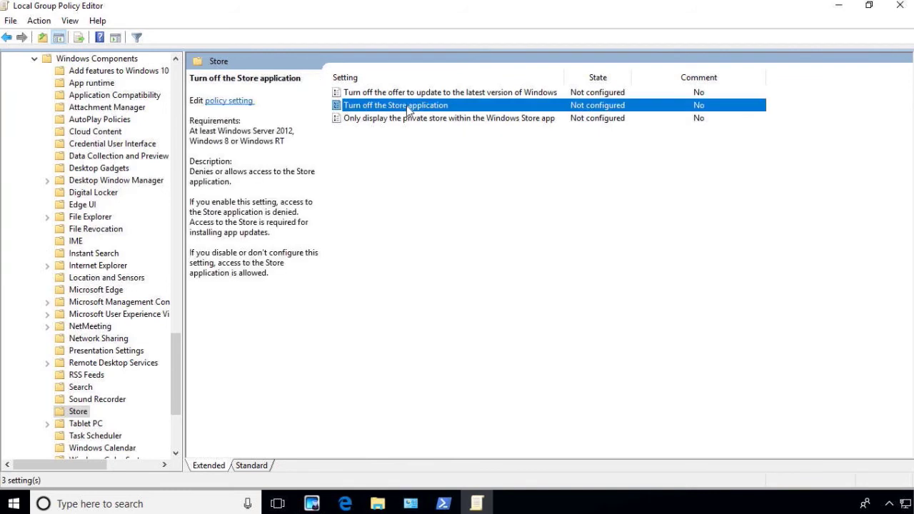
double_click(409, 108)
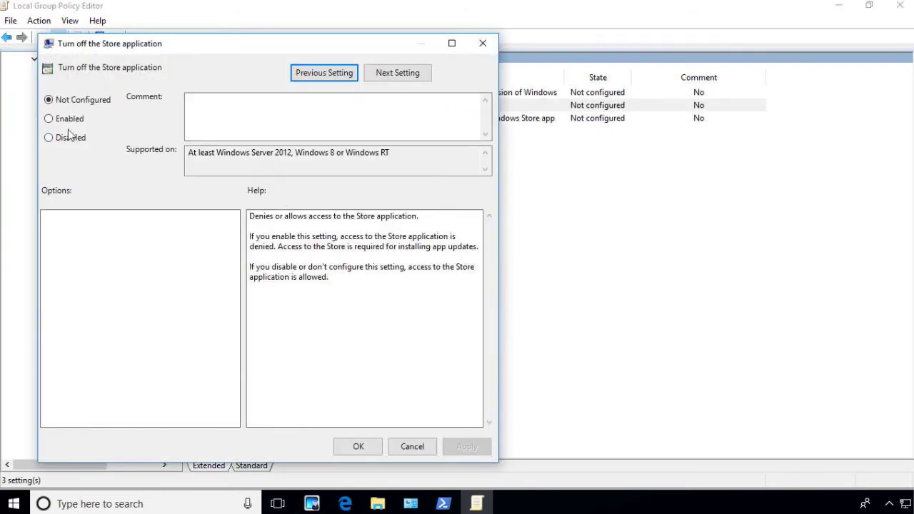
click(70, 125)
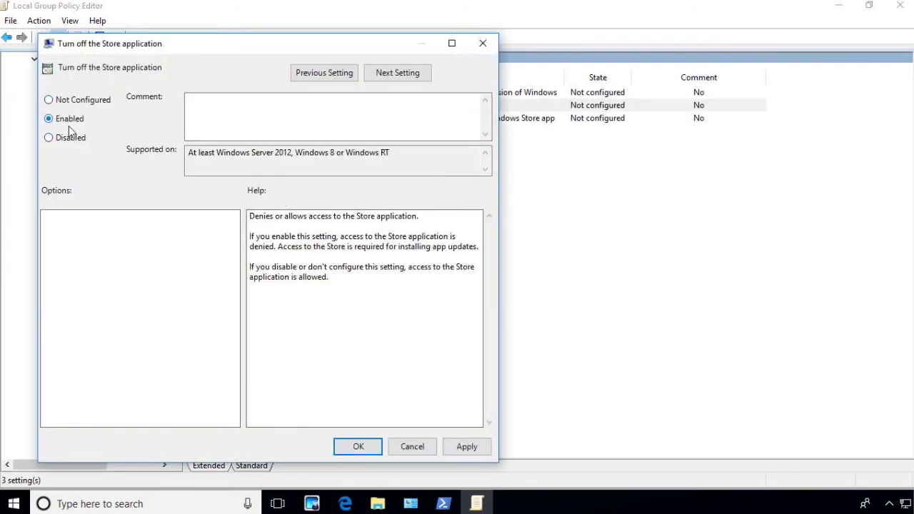
click(353, 446)
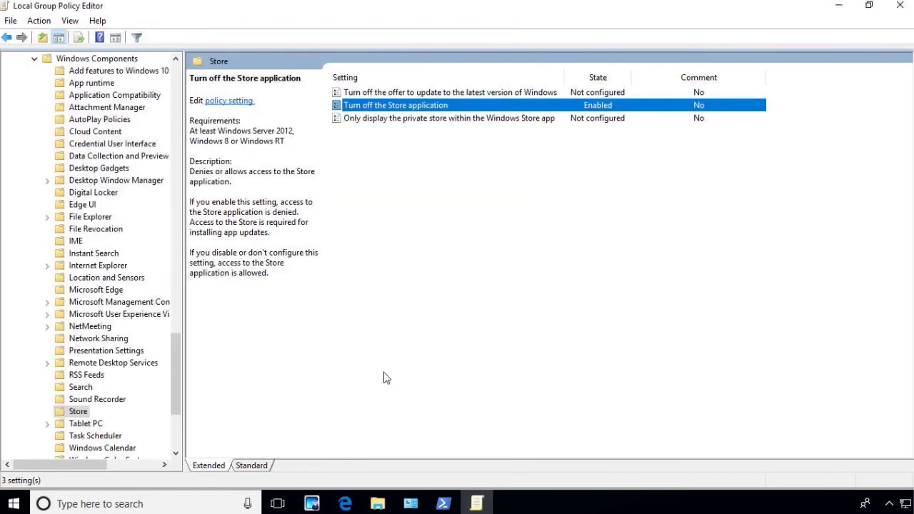